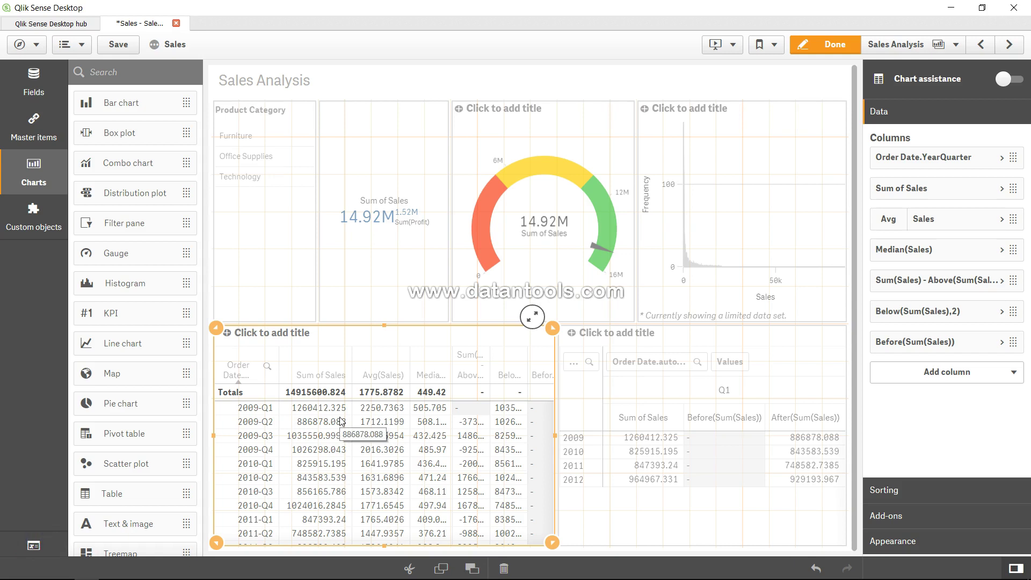
Add a new measure column to the Sales Analysis table and open its Add expression editor.
left_click(411, 391)
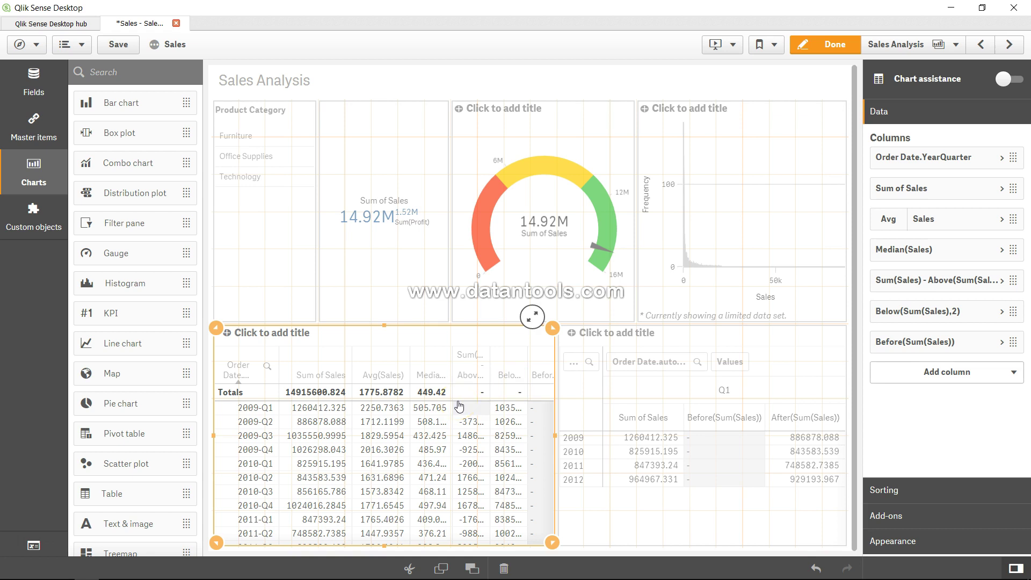
left_click(1010, 373)
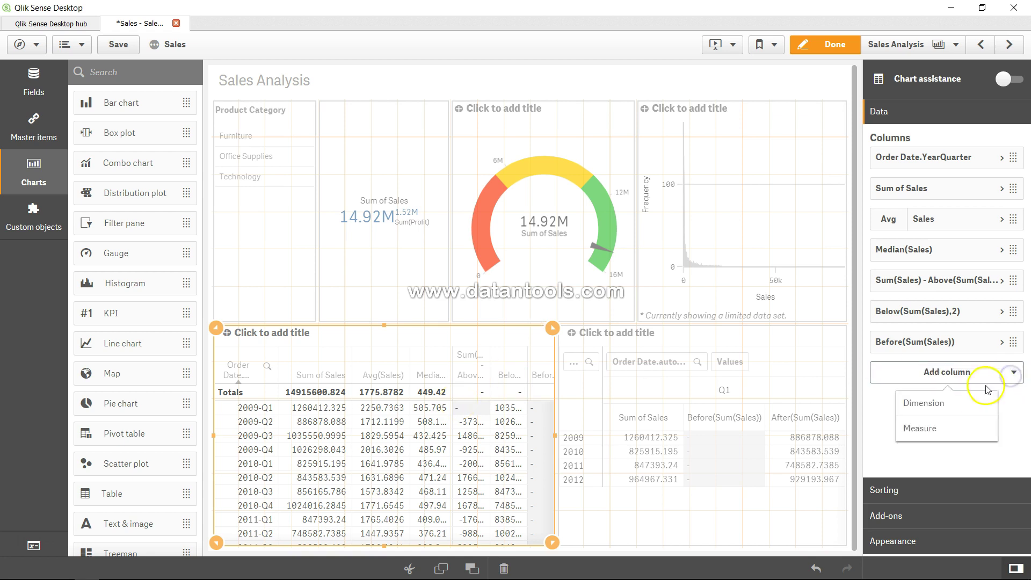
left_click(937, 428)
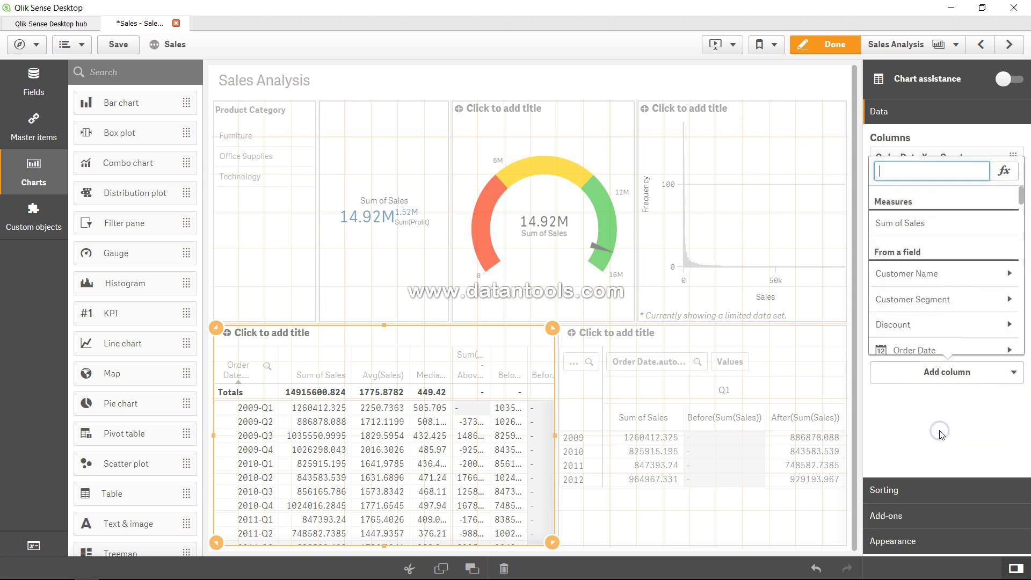
left_click(1004, 171)
Enter the expression Correl(Sales,Profit) and apply it as the new measure.
left_click(337, 232)
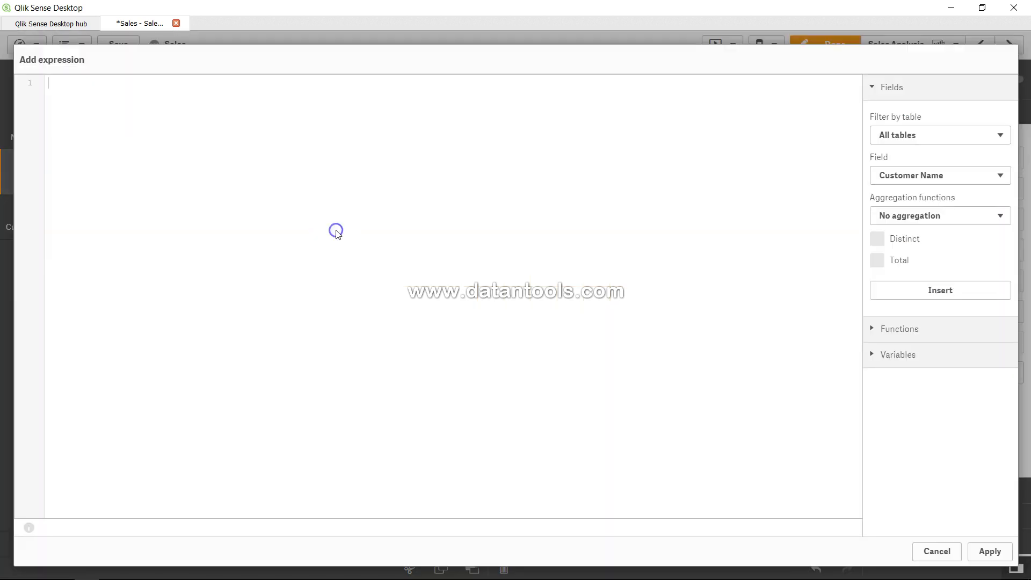
type("Correl")
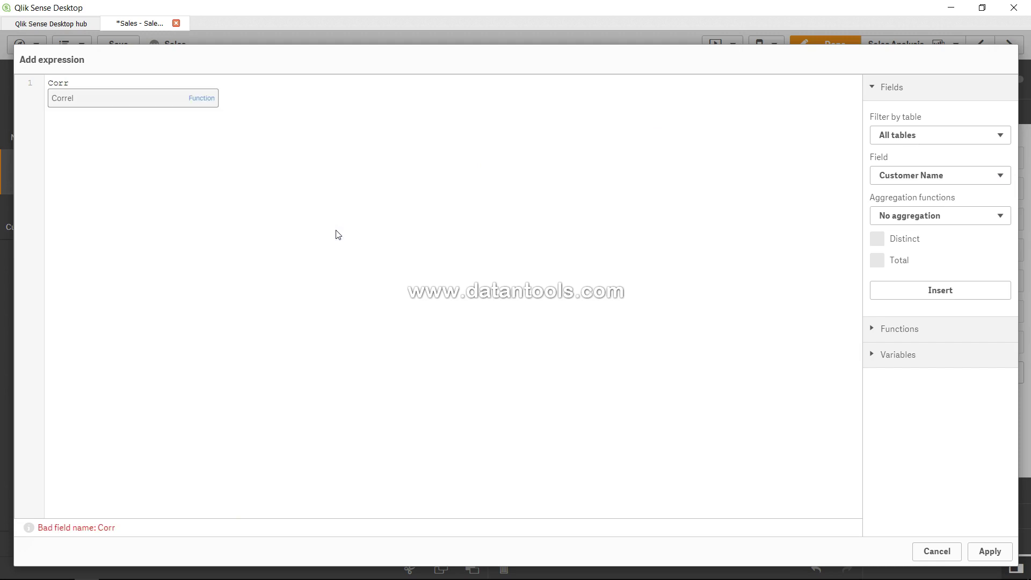
key("Escape")
type("(")
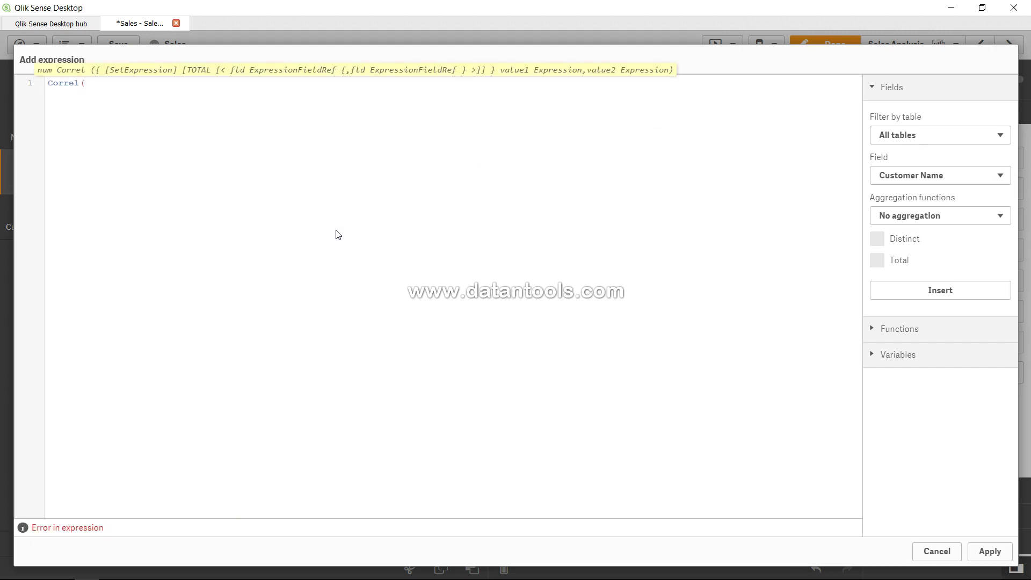
type("Sales,Profit)")
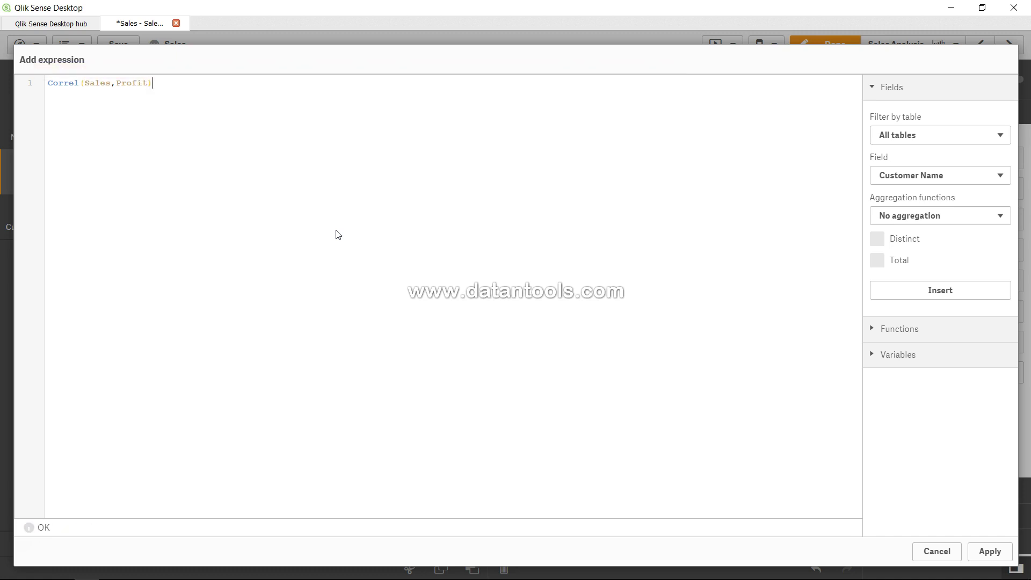
left_click(160, 83)
left_click_drag(160, 83, 84, 82)
left_click(75, 83)
left_click(106, 82)
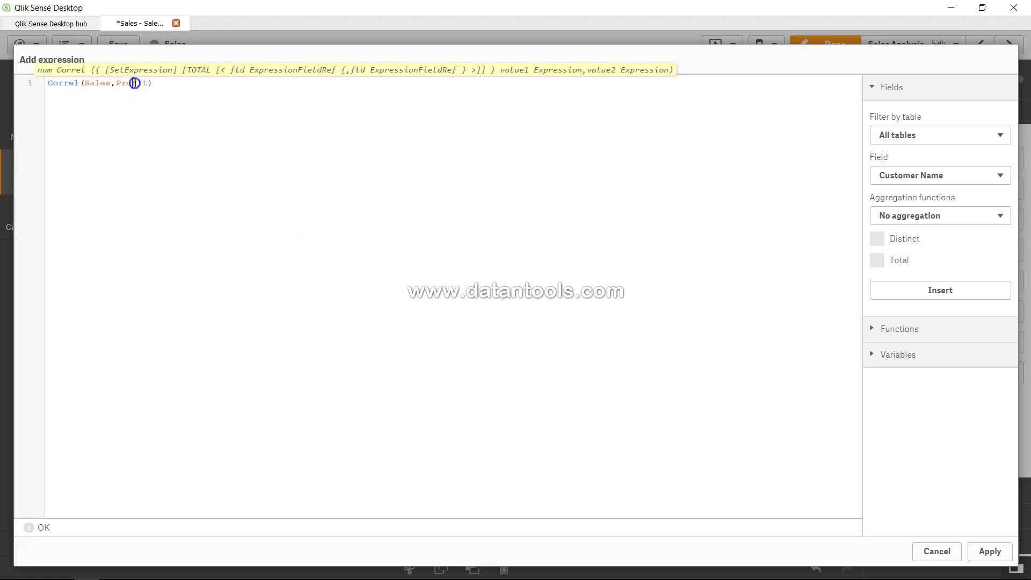
left_click(158, 83)
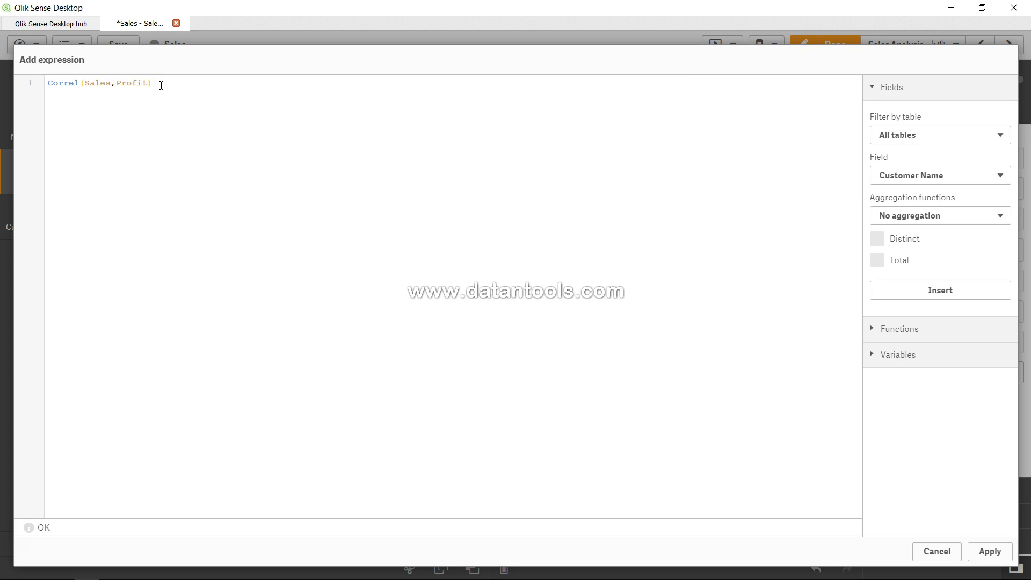
left_click(990, 552)
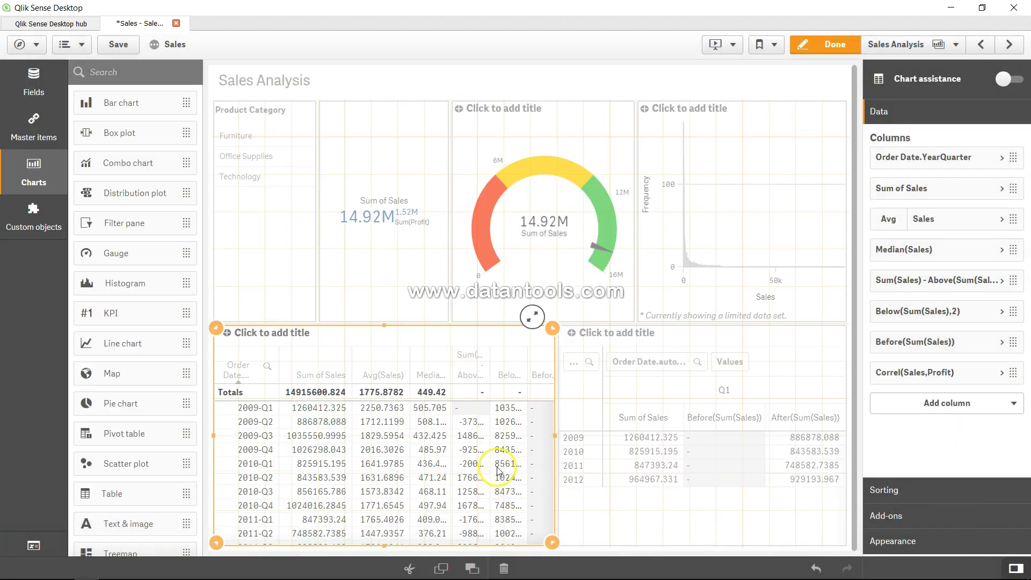
Move the Correl(Sales,Profit) column to sit right after Median(Sales), showing a 0.58196027 total.
left_click_drag(887, 374, 891, 268)
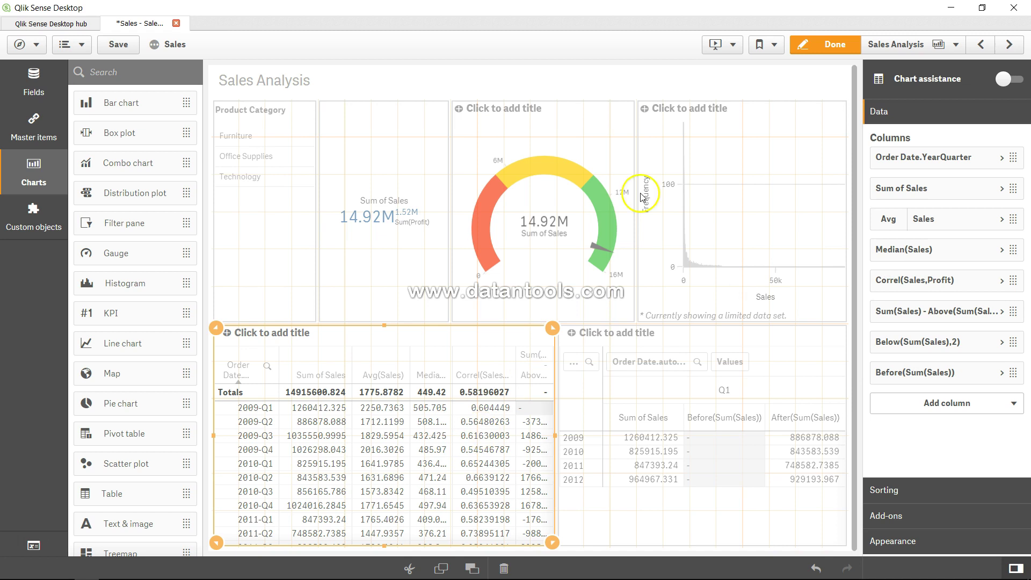
Exit edit mode and review the quarterly Correl(Sales,Profit) values in the table.
left_click(825, 52)
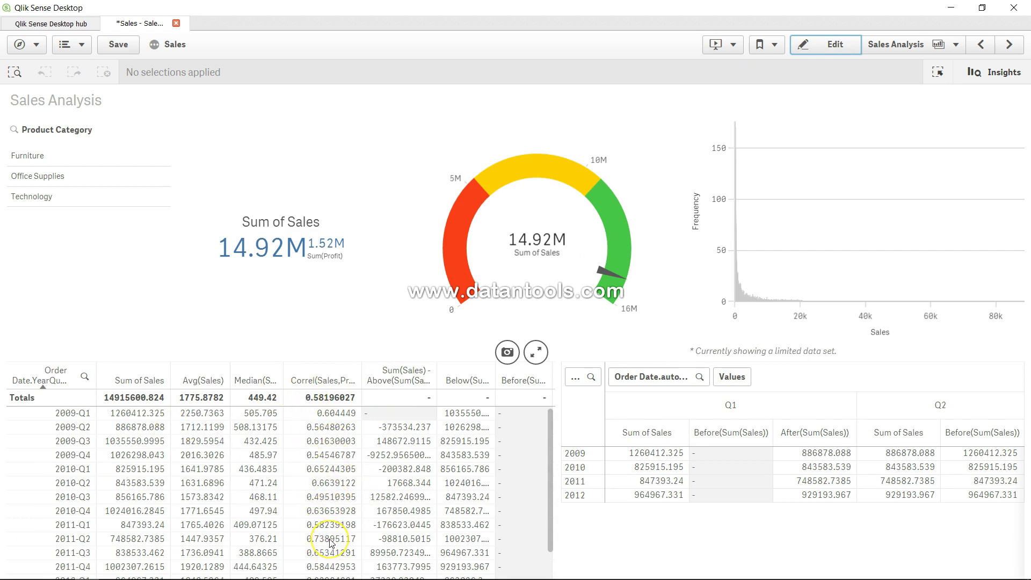
scroll(331, 542, "down", 3)
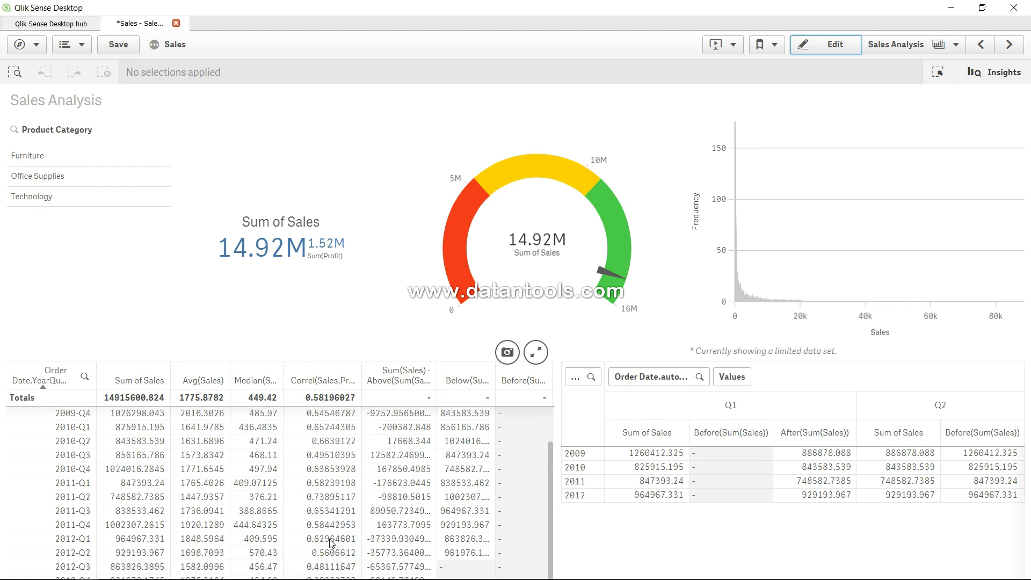
scroll(332, 542, "up", 3)
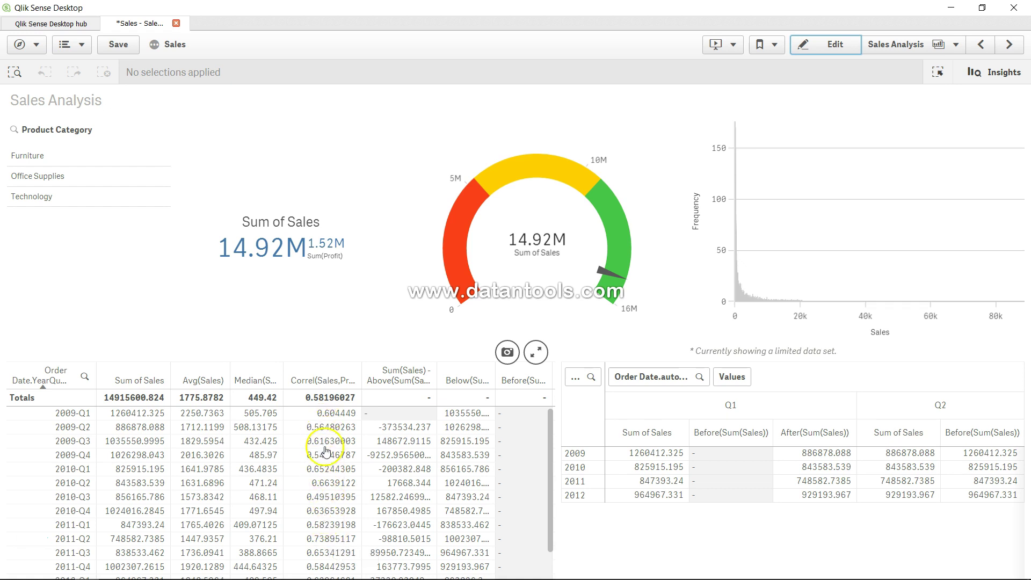
scroll(327, 494, "down", 3)
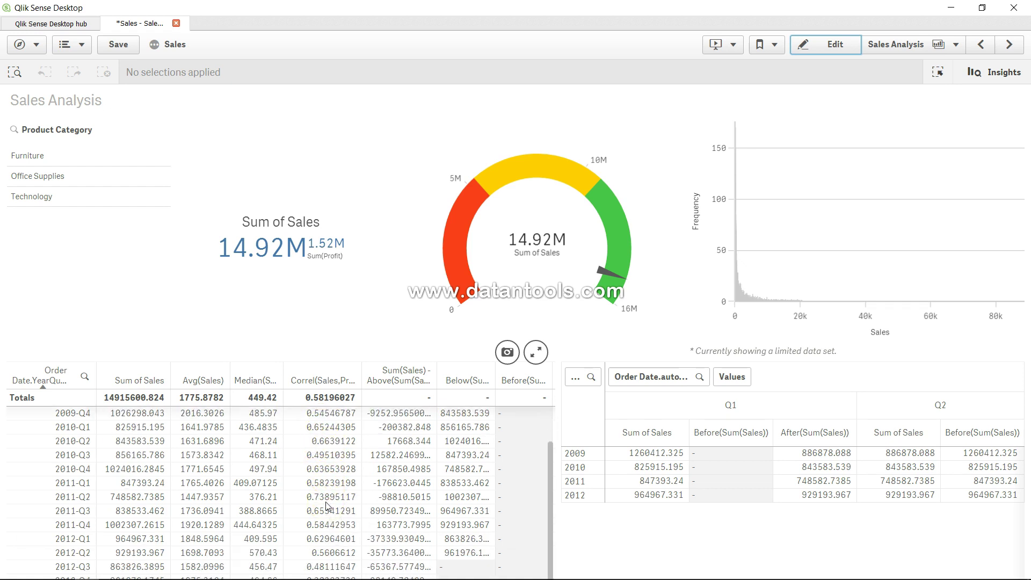
scroll(328, 506, "up", 3)
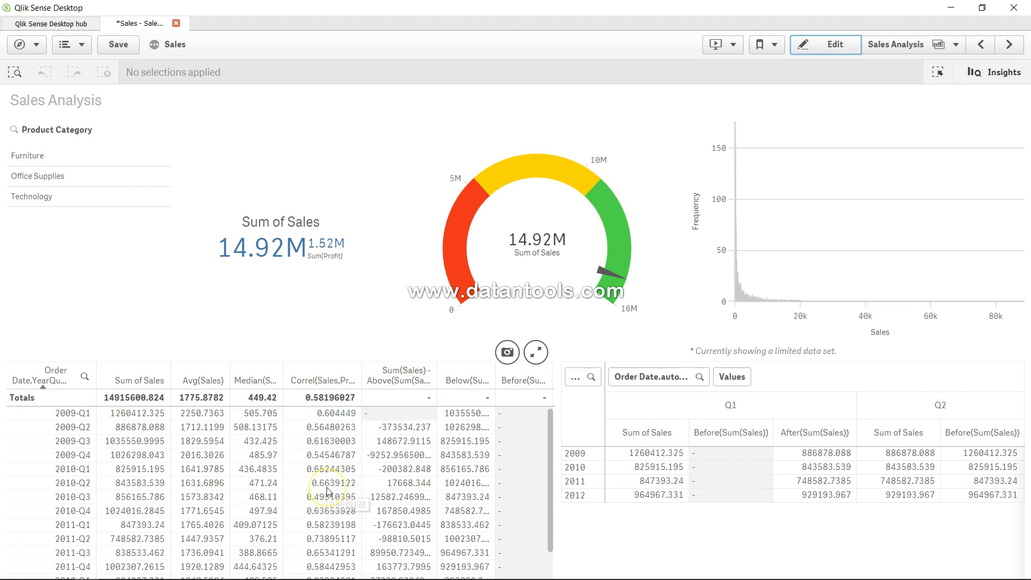
left_click(324, 495)
scroll(337, 491, "down", 1)
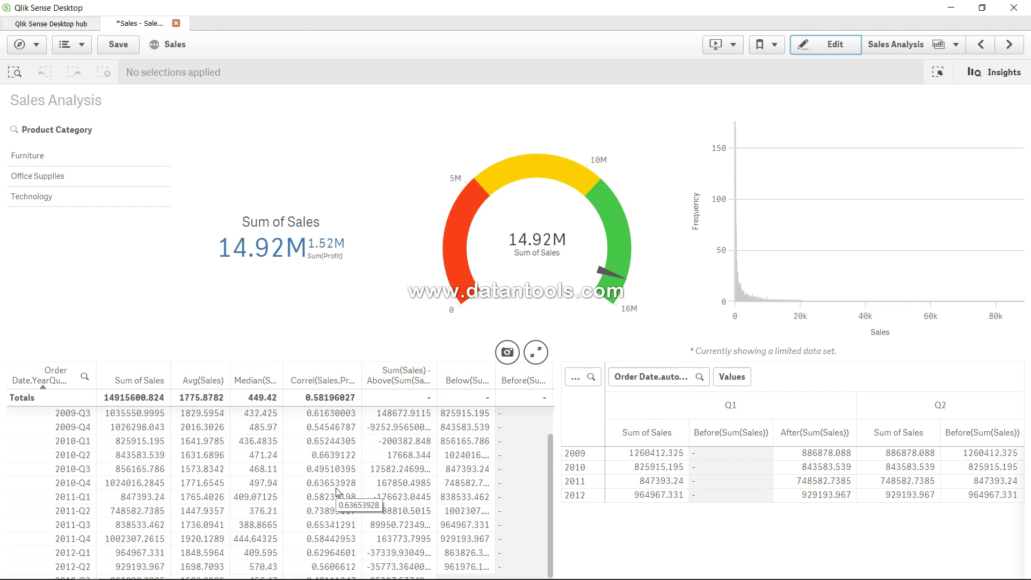
left_click(320, 513)
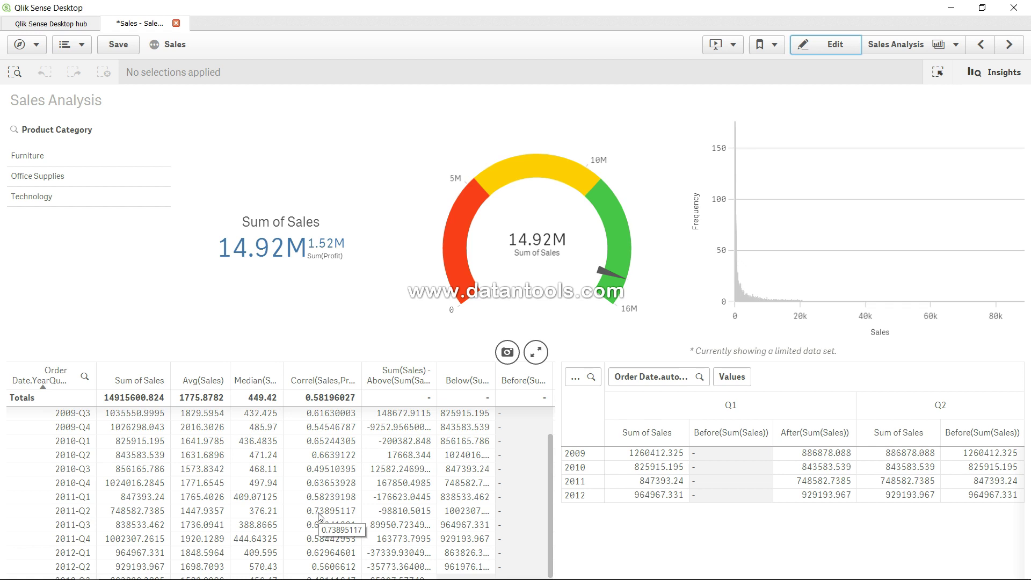
left_click(322, 515)
left_click(326, 516)
Select Technology in the Product Category filter, dropping Sum of Sales to 5.98M.
left_click(323, 477)
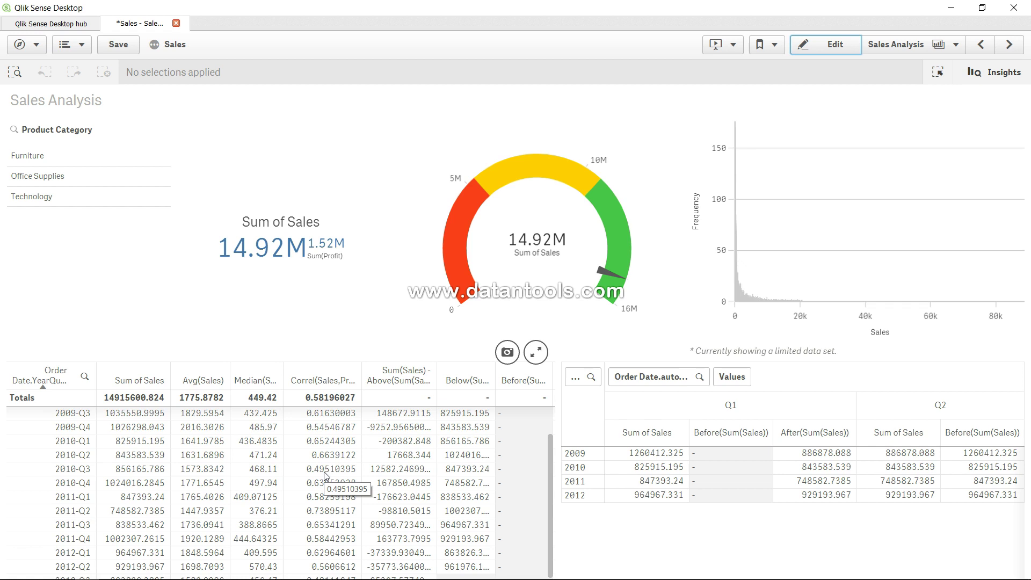
scroll(326, 476, "up", 2)
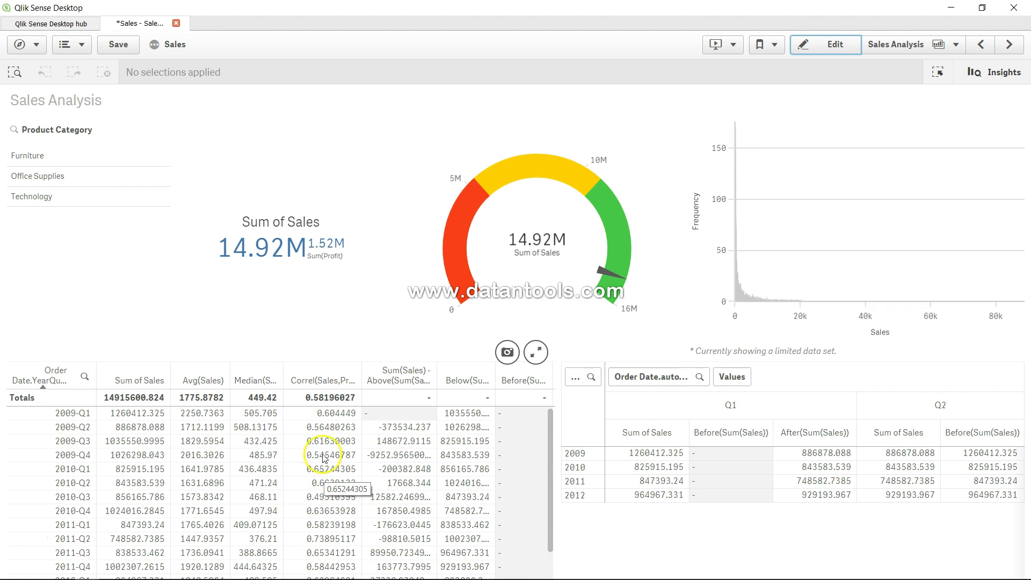
left_click(48, 200)
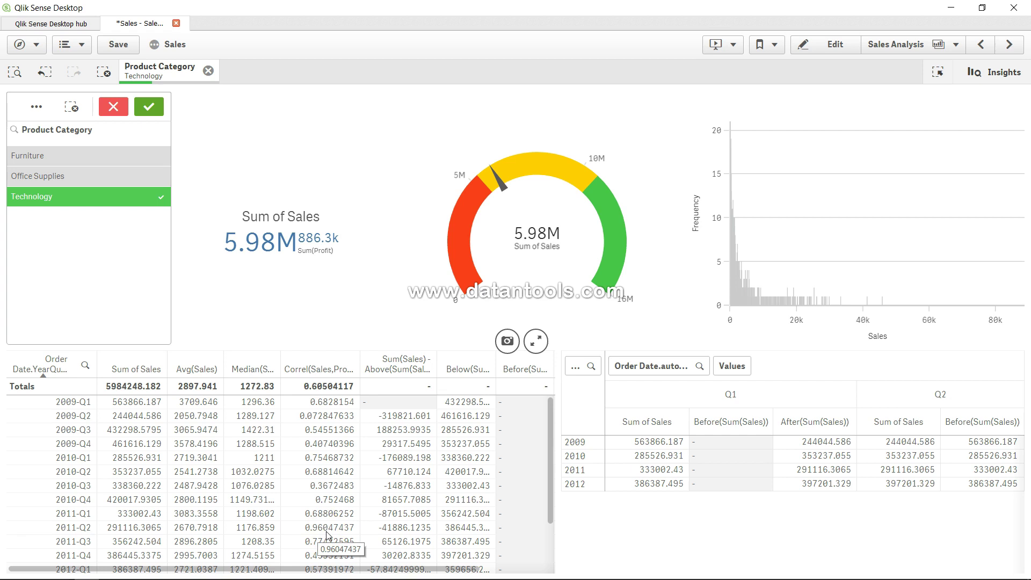
Confirm the Technology selection so quarterly correlations recalculate, e.g. 0.96047437 for 2011-Q2.
left_click(318, 533)
left_click(311, 535)
left_click(326, 532)
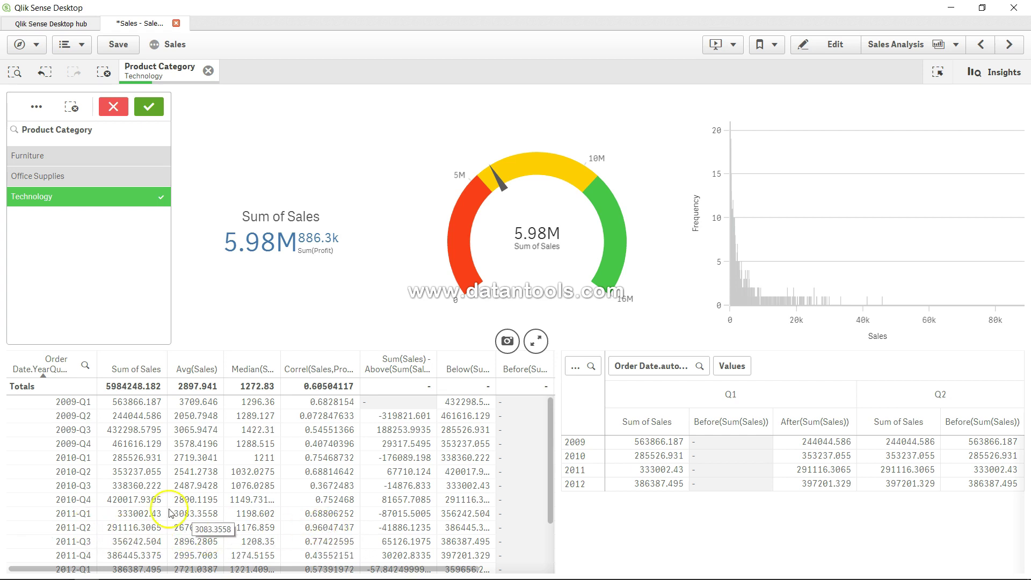
left_click(323, 476)
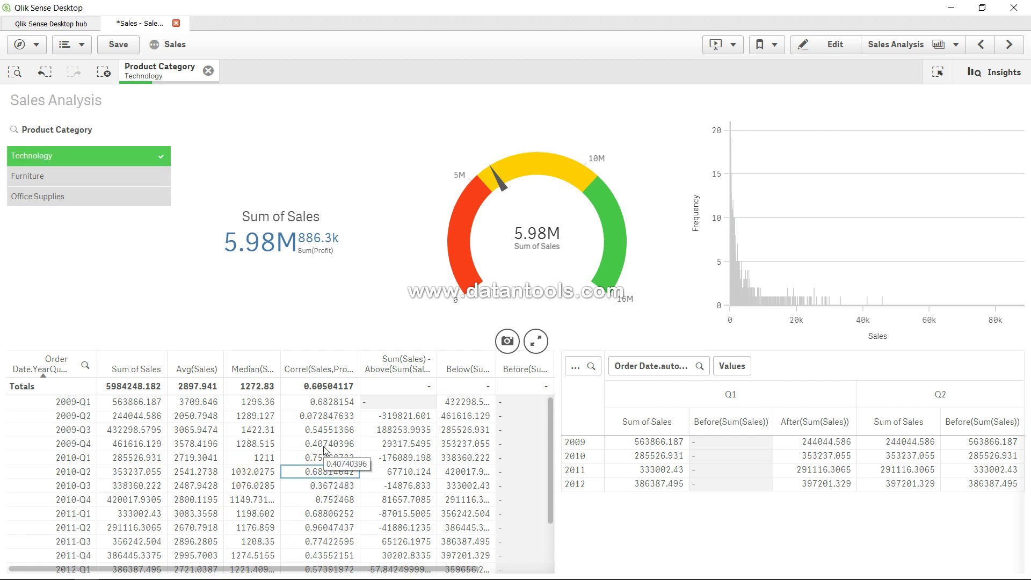